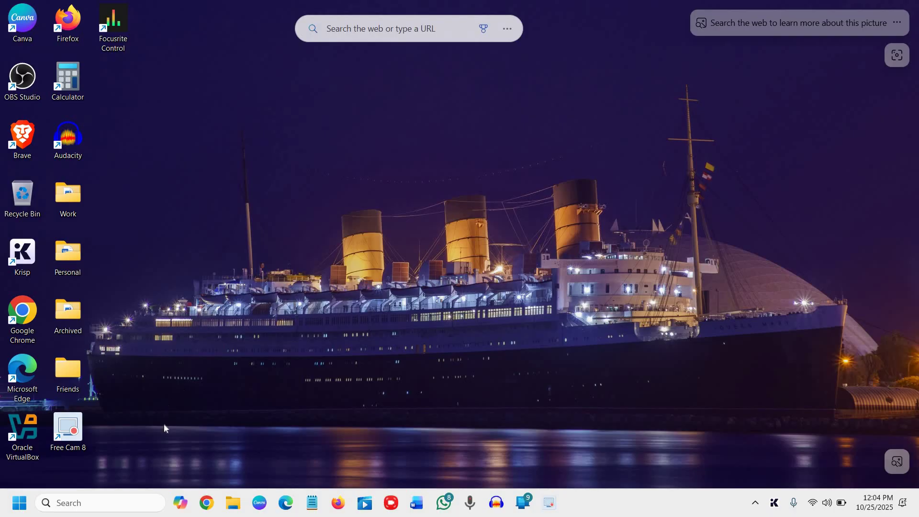
# Launch Windows Settings from the Start button's Win+X quick-link menu
pyautogui.rightClick(16, 506)
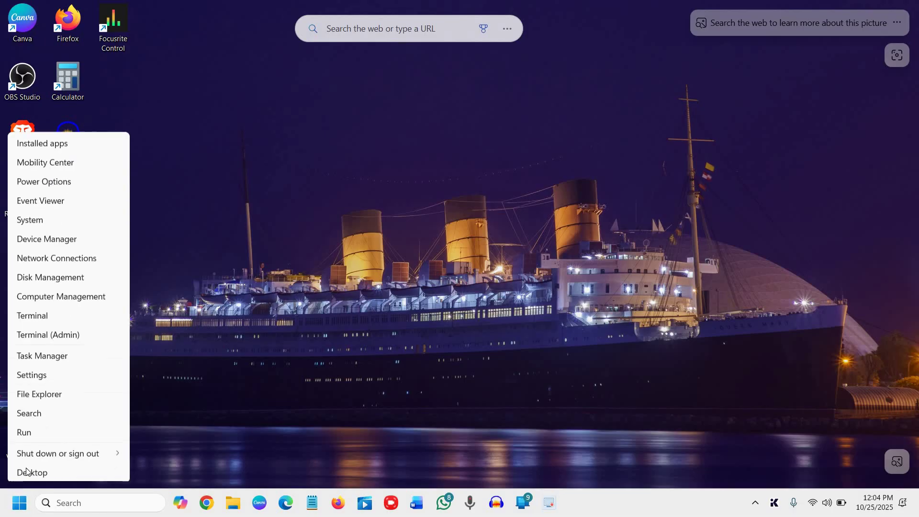
pyautogui.click(29, 373)
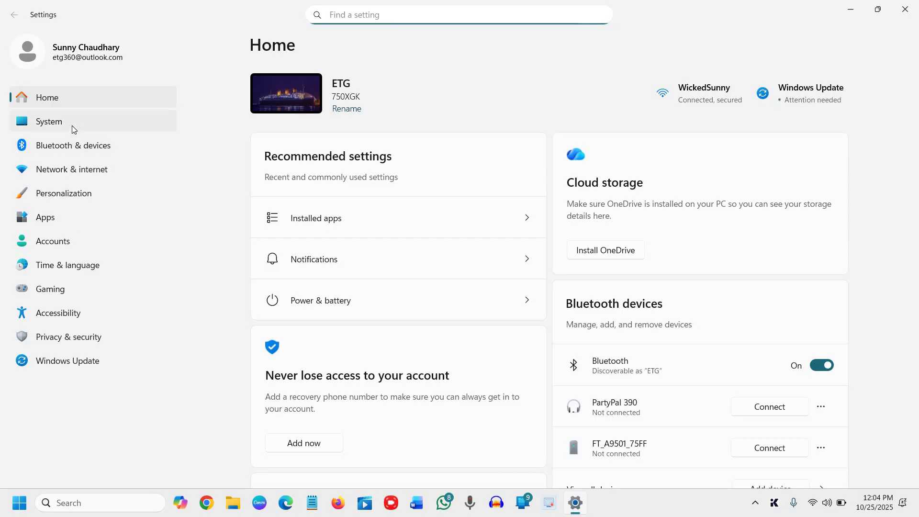
# Go to System and open the Notifications page
pyautogui.click(72, 126)
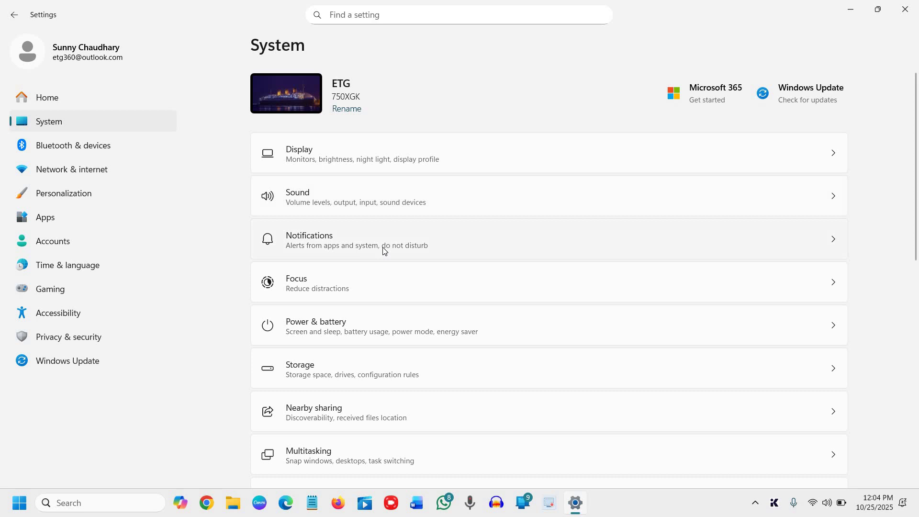
pyautogui.click(384, 248)
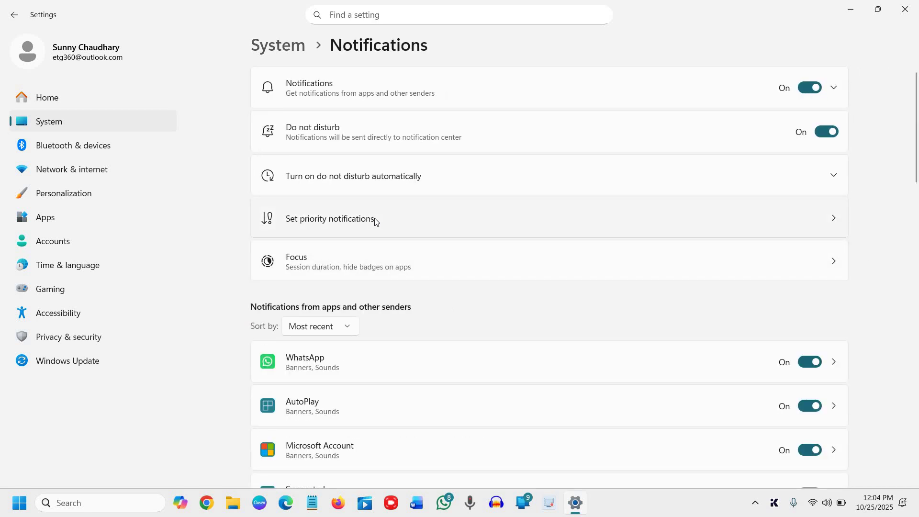
# Expand Notifications and turn on notifications for Notification Suggestions and Galaxy Book Experience
pyautogui.click(429, 101)
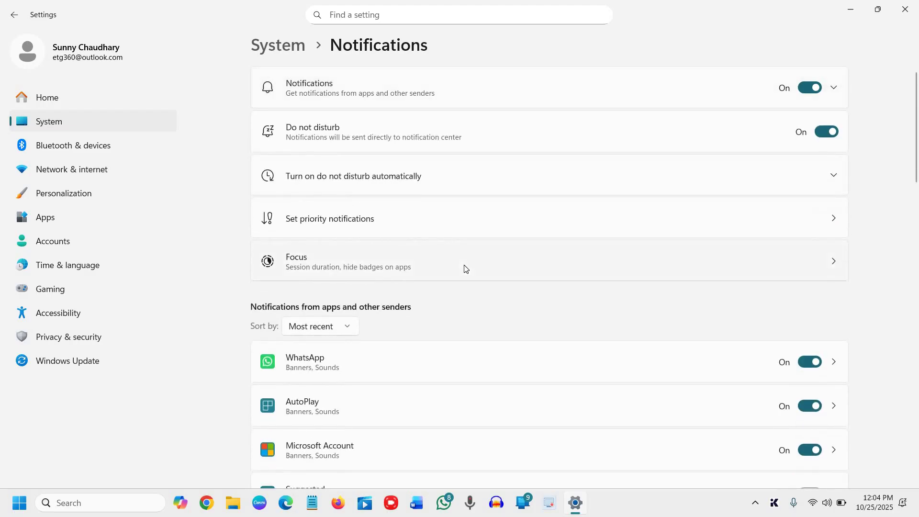
pyautogui.scroll(-2, 464, 267)
pyautogui.scroll(-1, 465, 268)
pyautogui.scroll(-2, 432, 308)
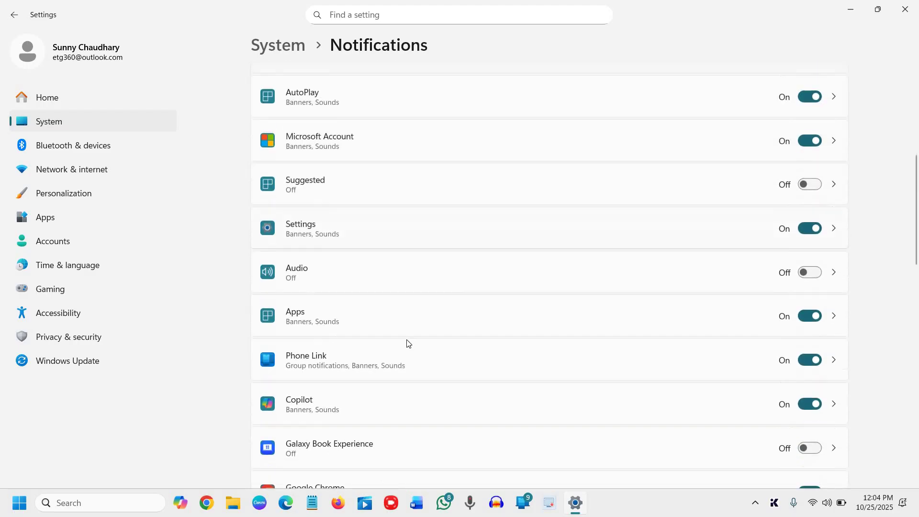
pyautogui.click(809, 176)
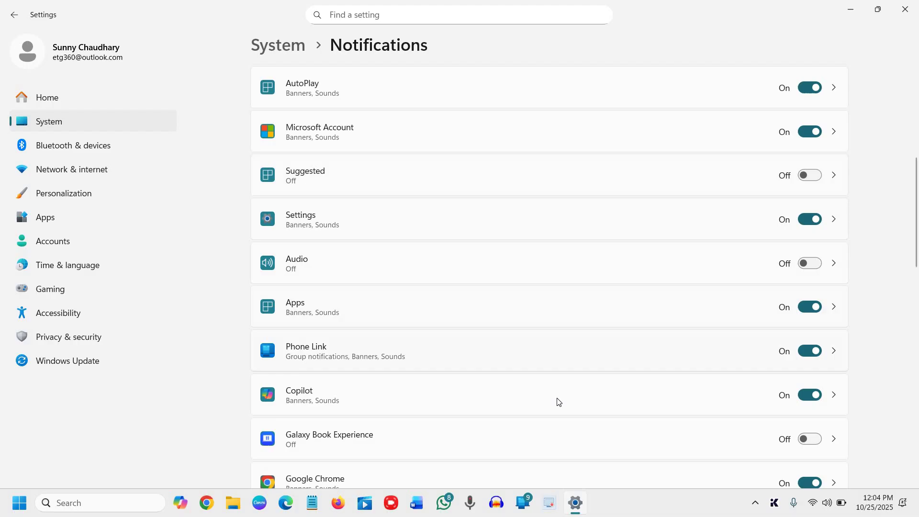
pyautogui.scroll(-2, 556, 400)
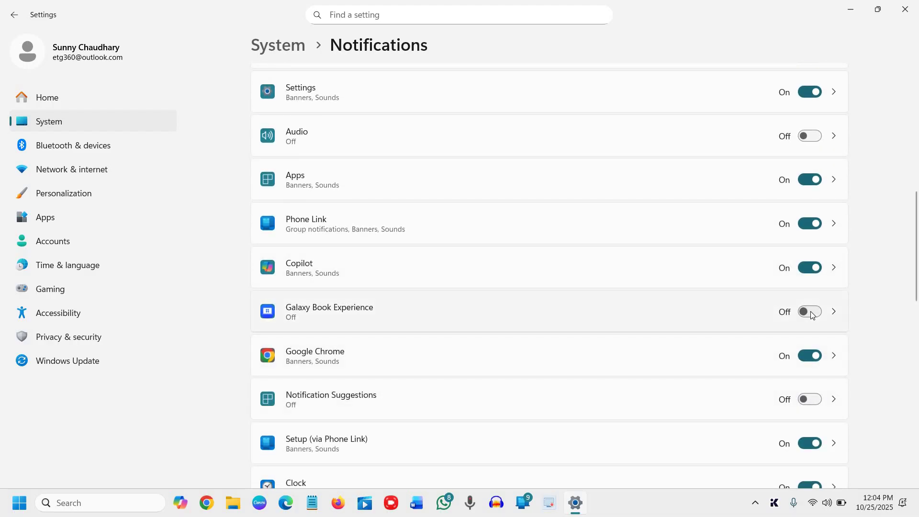
pyautogui.click(811, 314)
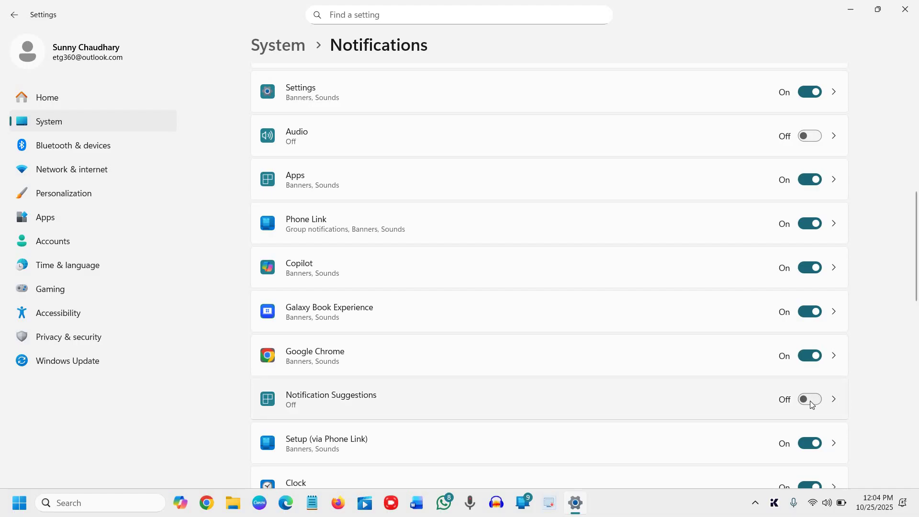
pyautogui.scroll(3, 390, 169)
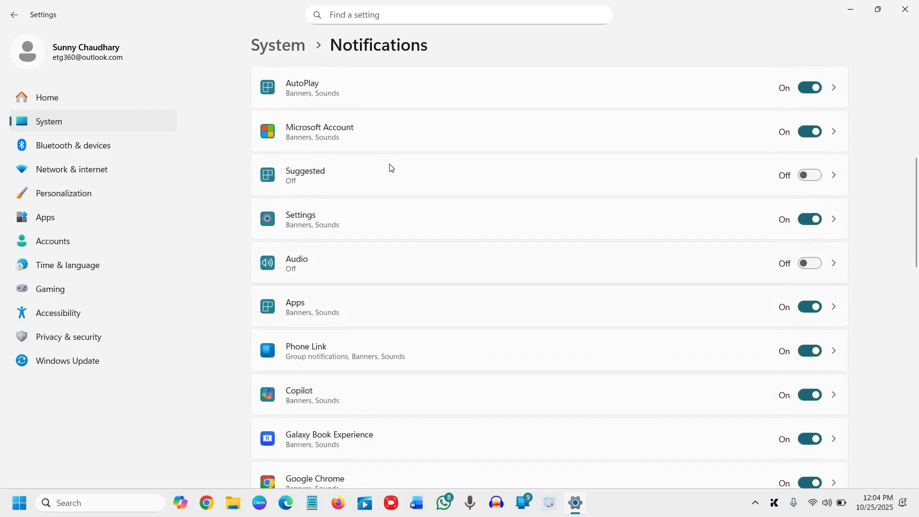
pyautogui.scroll(2, 366, 287)
pyautogui.scroll(-1, 376, 309)
pyautogui.scroll(-3, 381, 327)
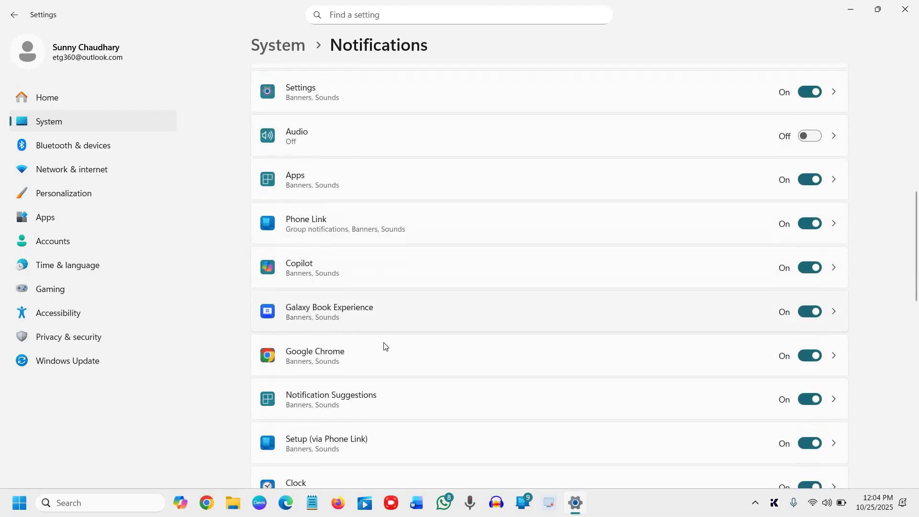
pyautogui.scroll(-2, 383, 347)
pyautogui.scroll(-1, 410, 359)
pyautogui.scroll(-2, 460, 380)
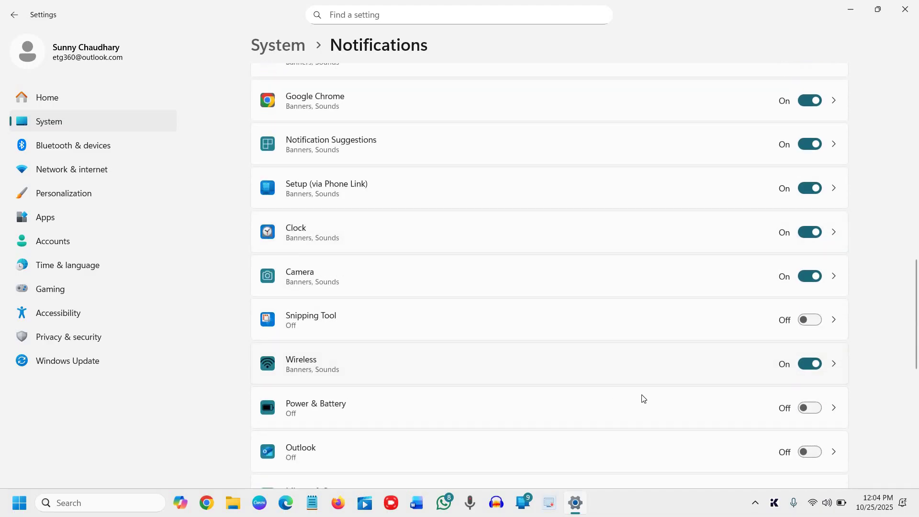
pyautogui.scroll(-1, 535, 402)
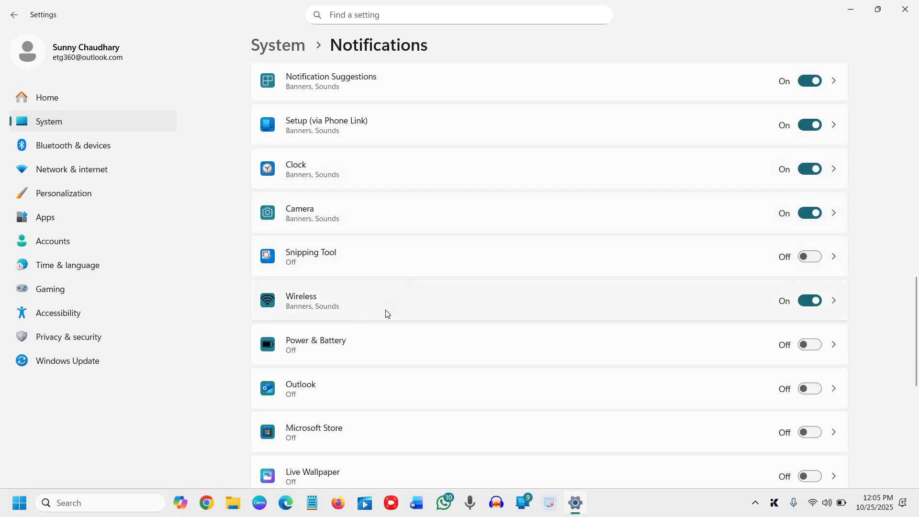
pyautogui.scroll(-2, 742, 323)
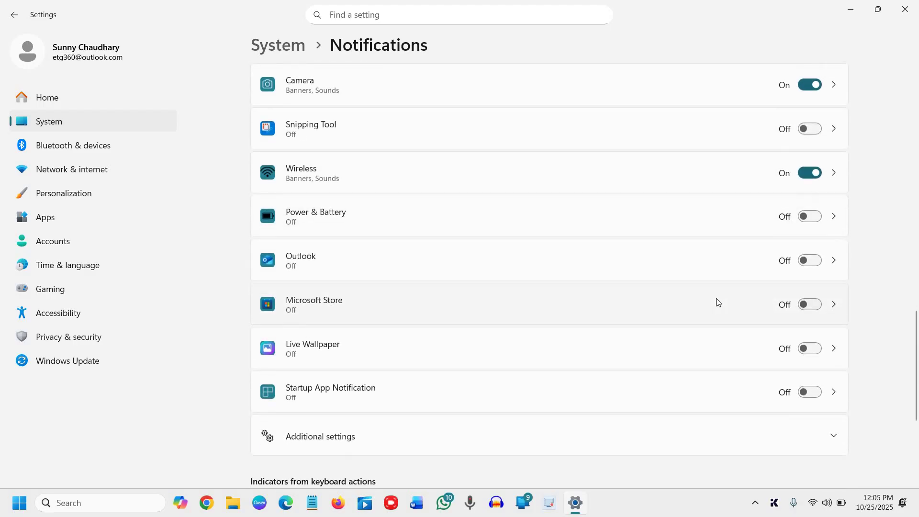
pyautogui.scroll(1, 717, 302)
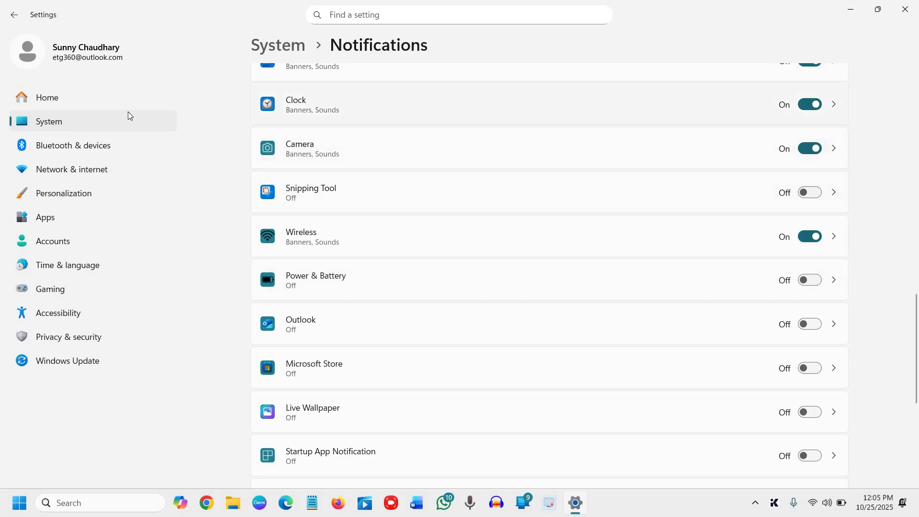
# In Apps > Installed apps, bring up Microsoft 365 Copilot's '...' menu after checking Krisp and Firefox
pyautogui.click(57, 223)
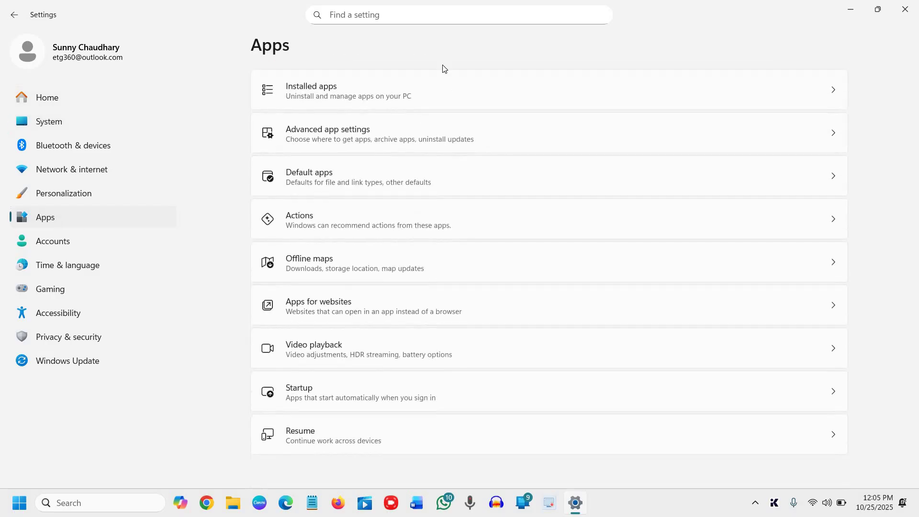
pyautogui.click(407, 102)
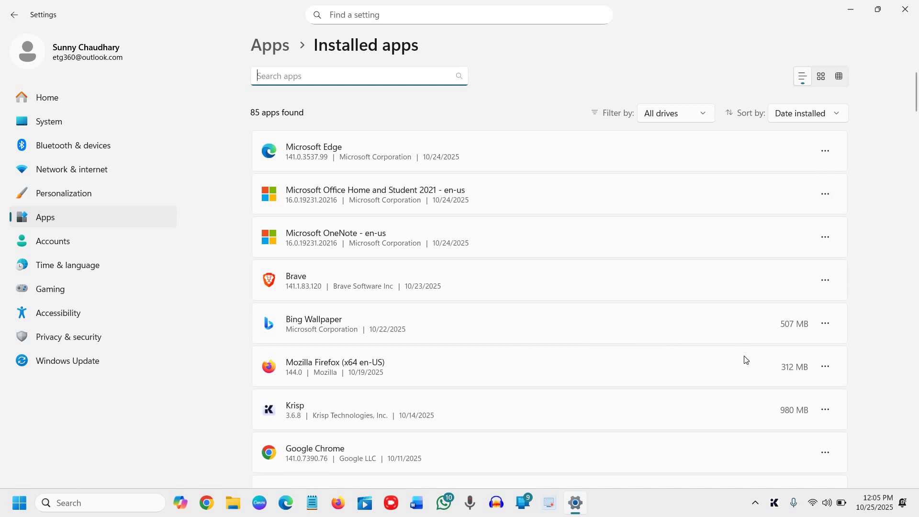
pyautogui.click(825, 414)
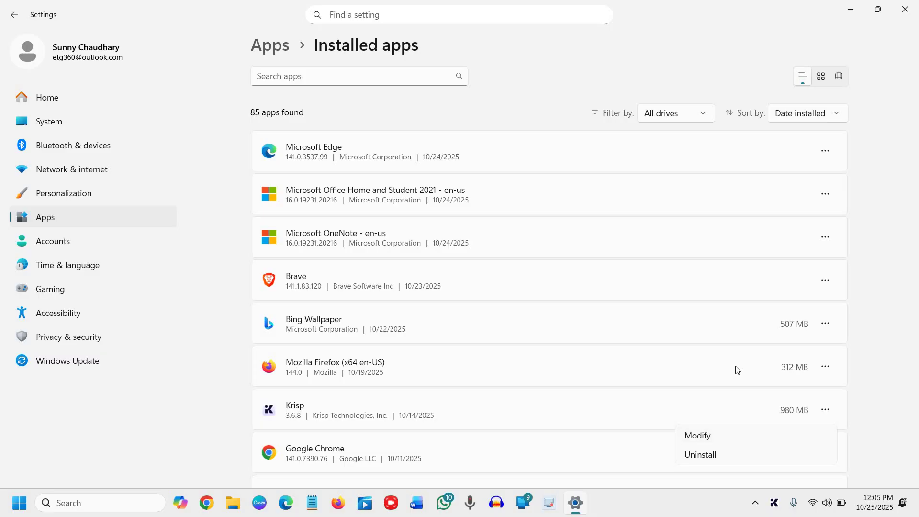
pyautogui.click(829, 369)
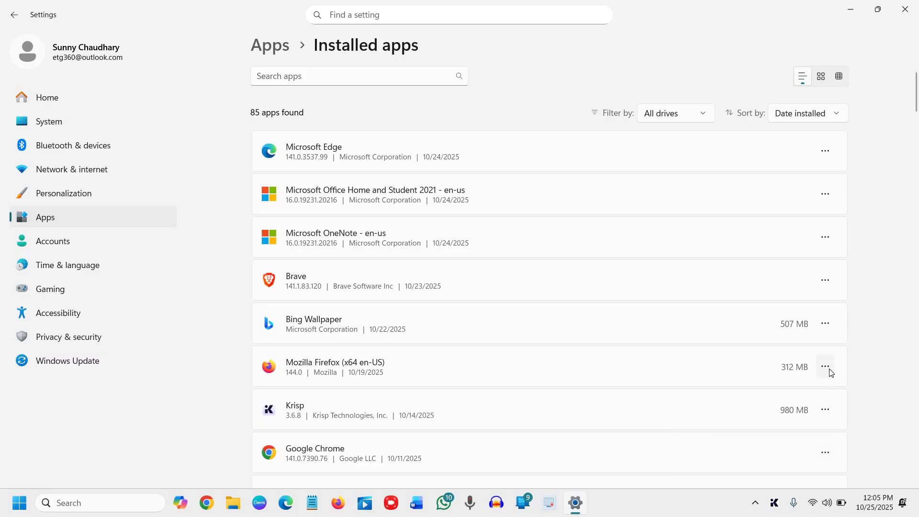
pyautogui.click(829, 372)
pyautogui.scroll(-3, 836, 334)
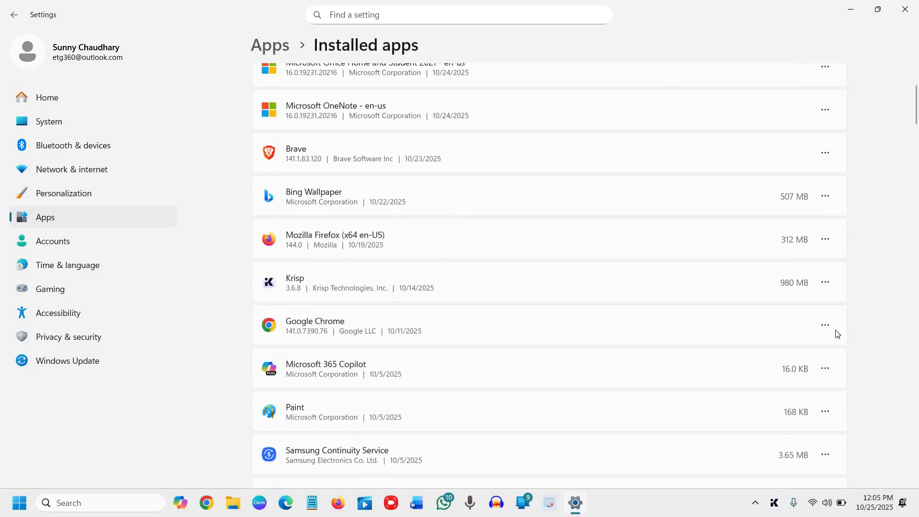
pyautogui.scroll(-2, 833, 323)
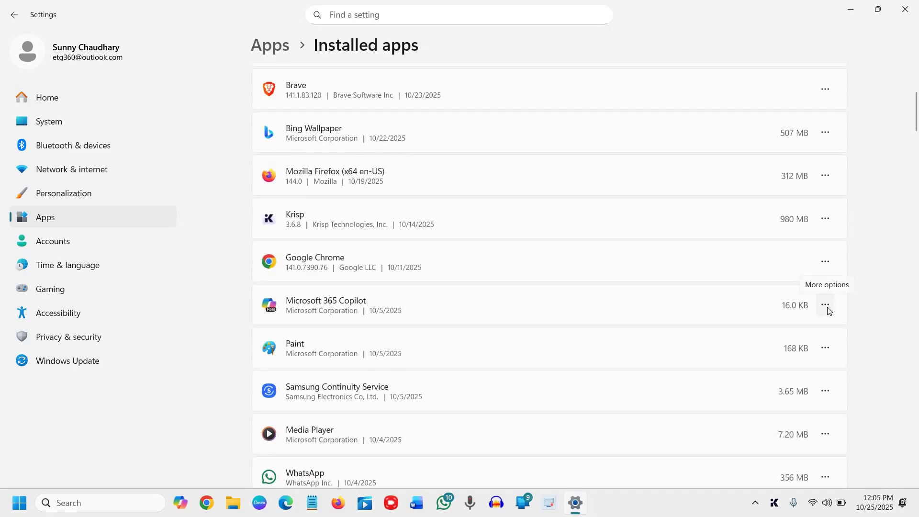
pyautogui.click(825, 305)
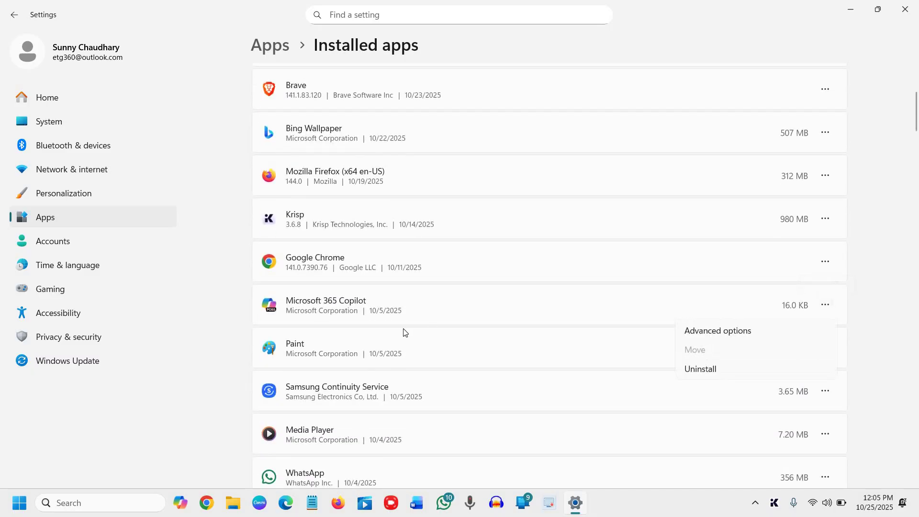
# Open Microsoft 365 Copilot's advanced options and review background running, leaving it at Never
pyautogui.click(699, 331)
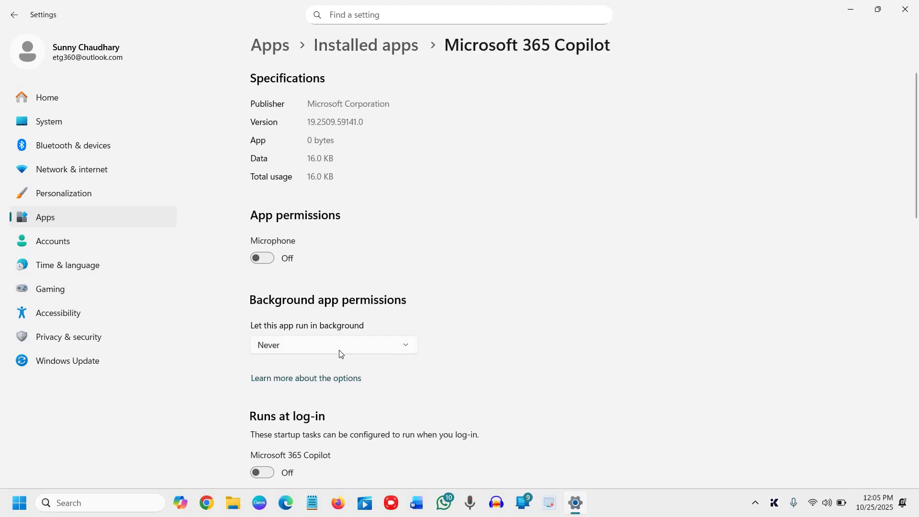
pyautogui.click(342, 344)
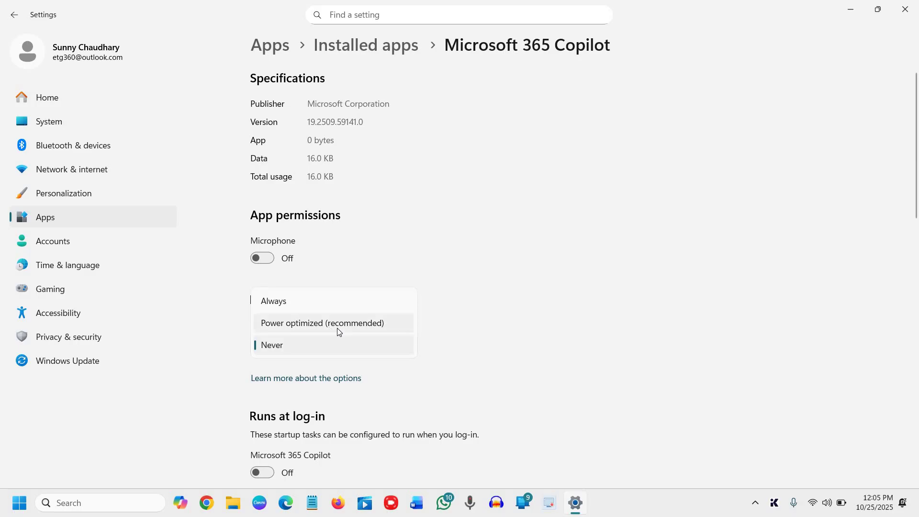
pyautogui.click(351, 330)
pyautogui.click(310, 353)
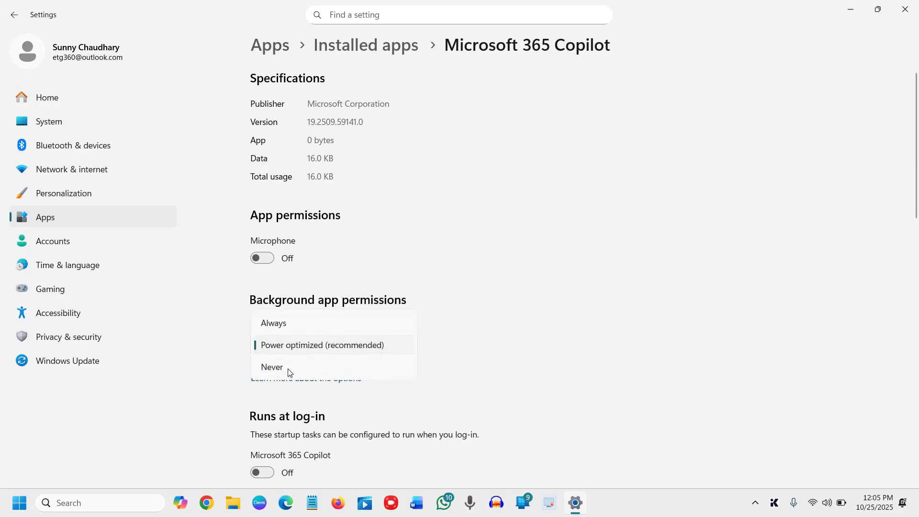
pyautogui.click(397, 47)
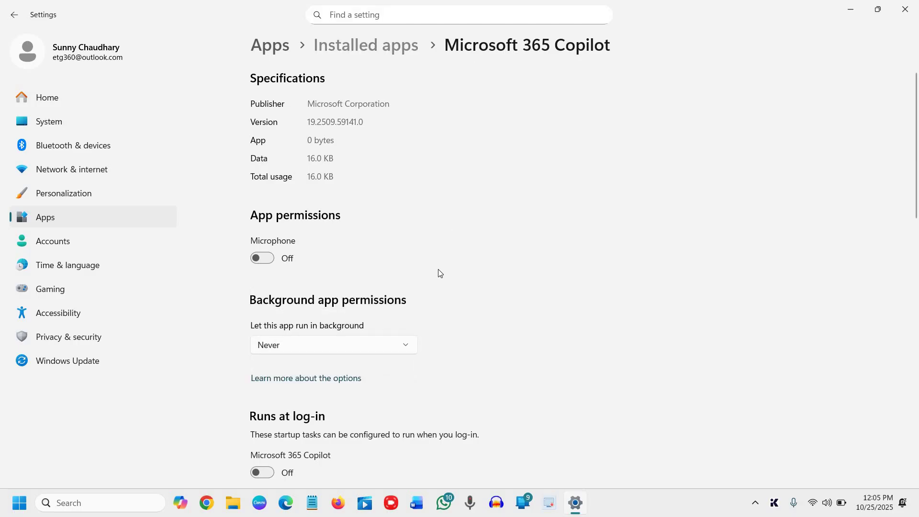
pyautogui.scroll(-2, 407, 343)
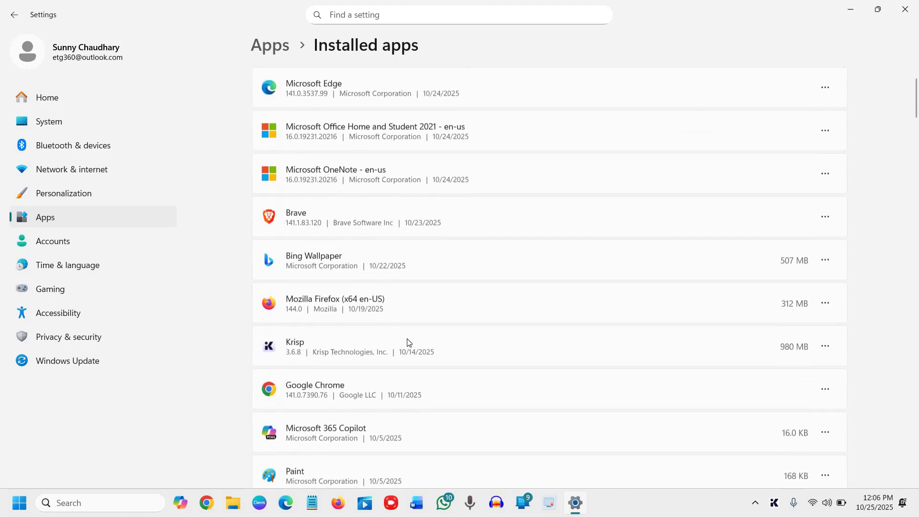
pyautogui.scroll(-1, 781, 338)
pyautogui.scroll(-2, 790, 229)
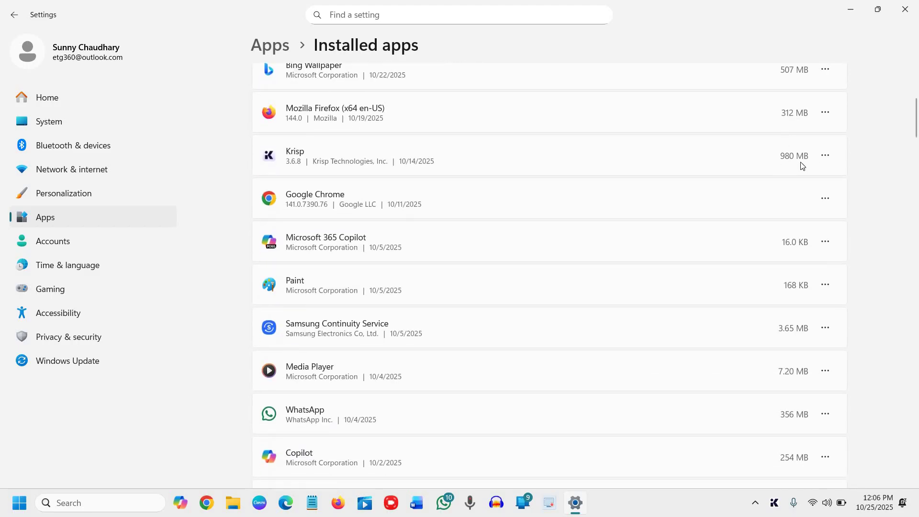
pyautogui.scroll(-3, 769, 377)
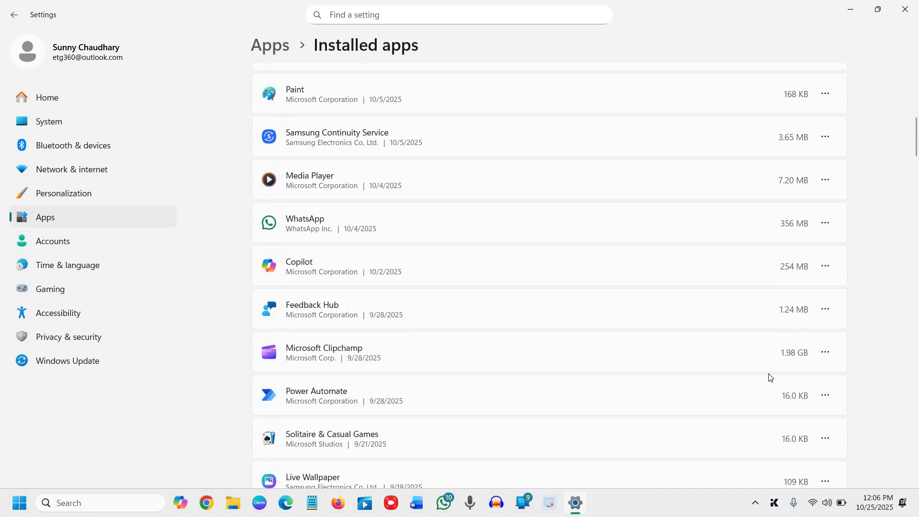
# Open Clipchamp's advanced options and check its background-running dropdown, keeping Power optimized
pyautogui.click(826, 354)
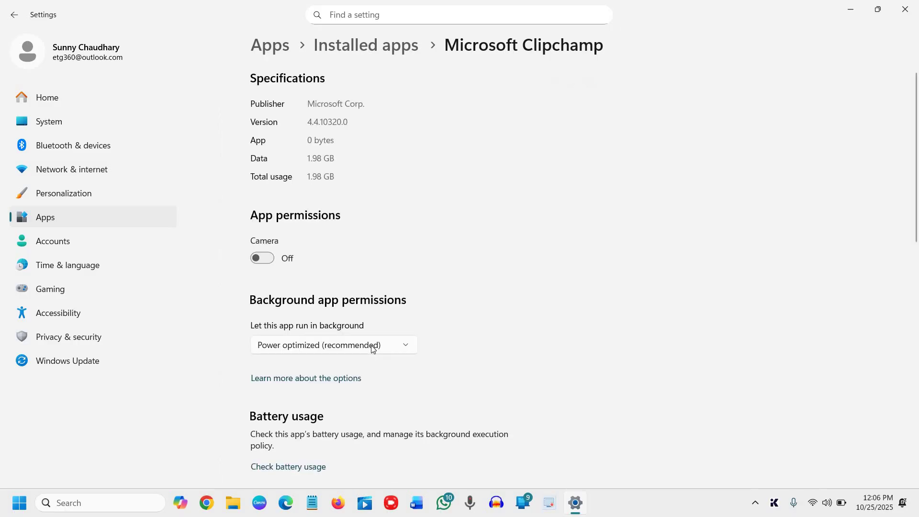
pyautogui.click(316, 359)
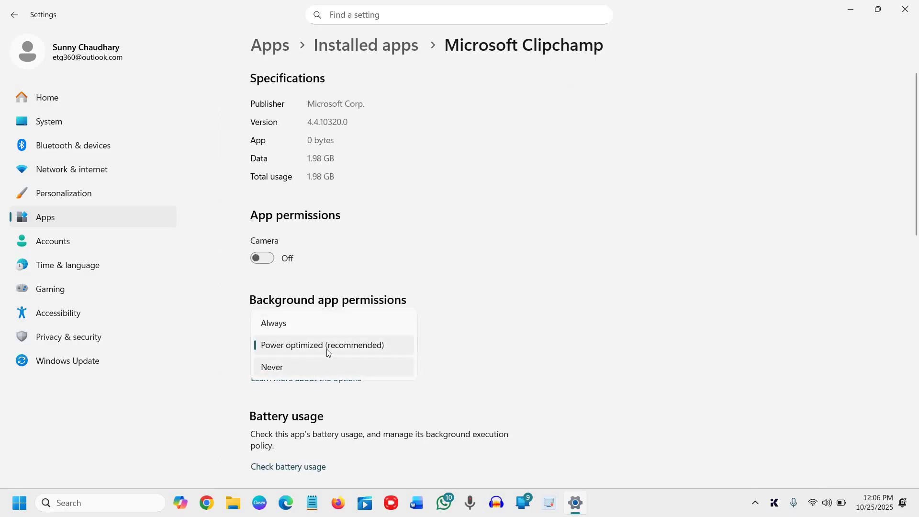
pyautogui.click(620, 335)
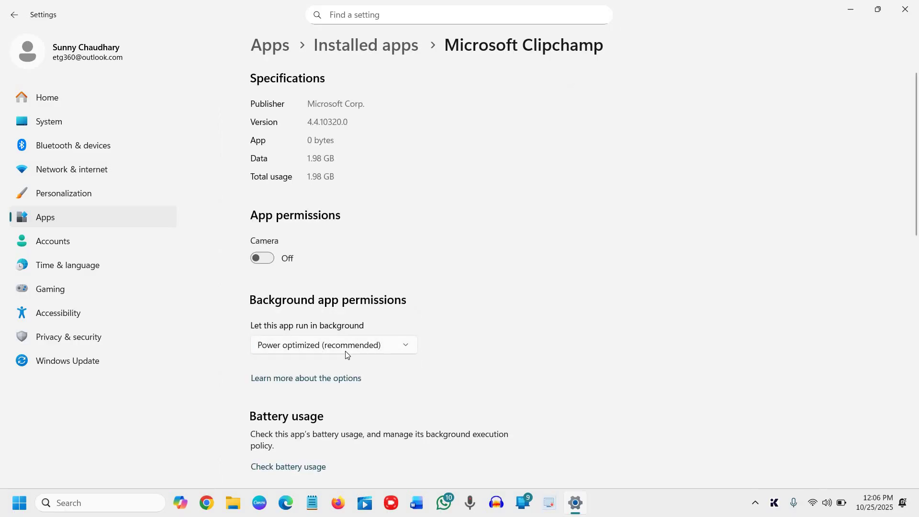
pyautogui.click(345, 350)
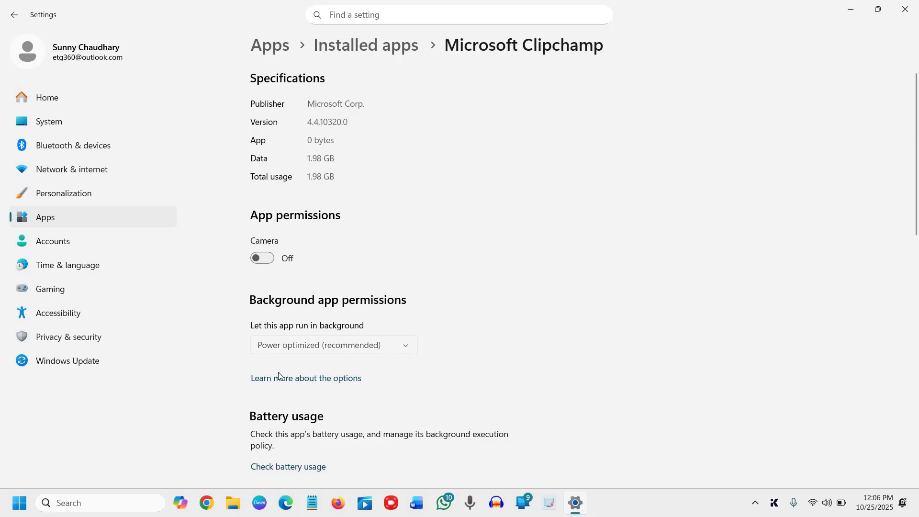
pyautogui.click(545, 159)
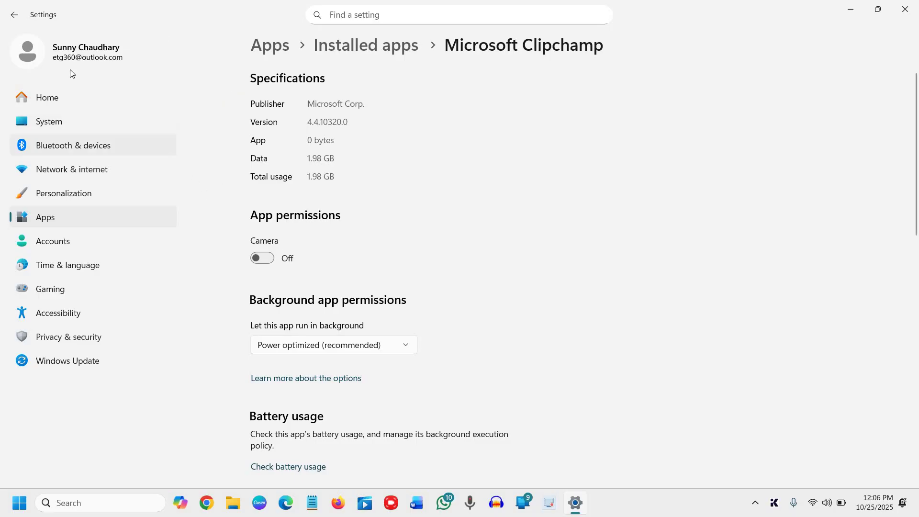
# Open Privacy & security > Diagnostics & feedback and expand the diagnostic data and inking and typing options
pyautogui.click(84, 345)
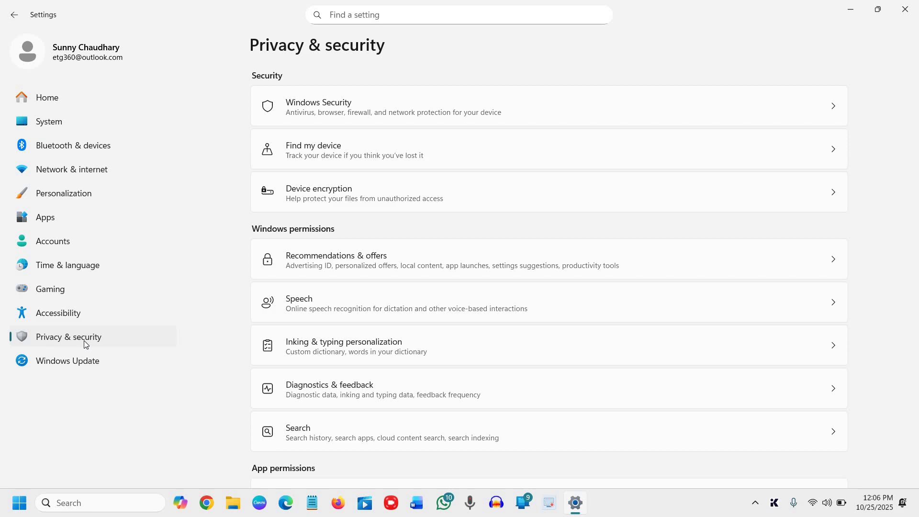
pyautogui.click(360, 399)
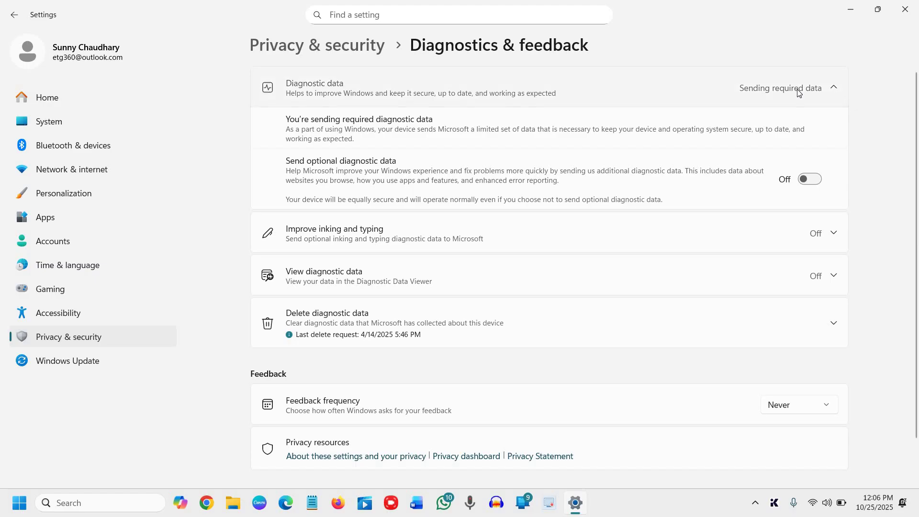
pyautogui.click(798, 92)
pyautogui.click(834, 233)
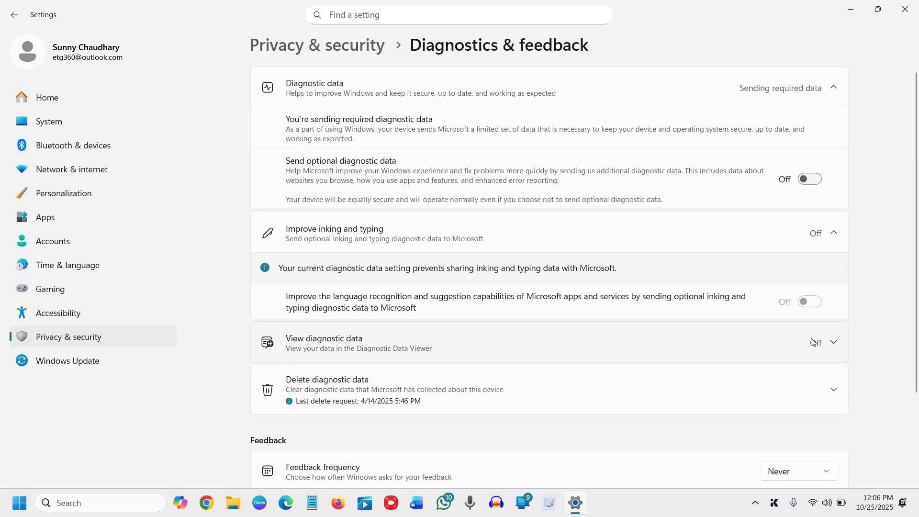
pyautogui.scroll(-2, 313, 340)
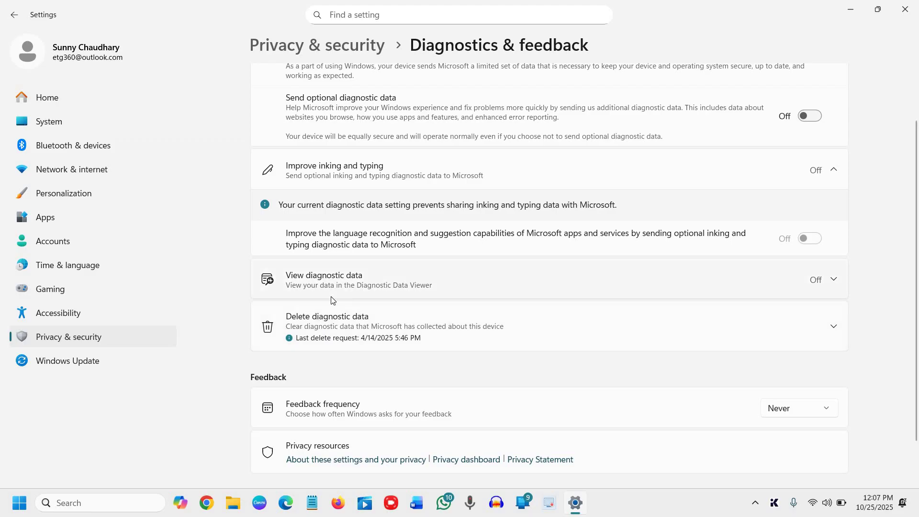
pyautogui.scroll(-2, 331, 296)
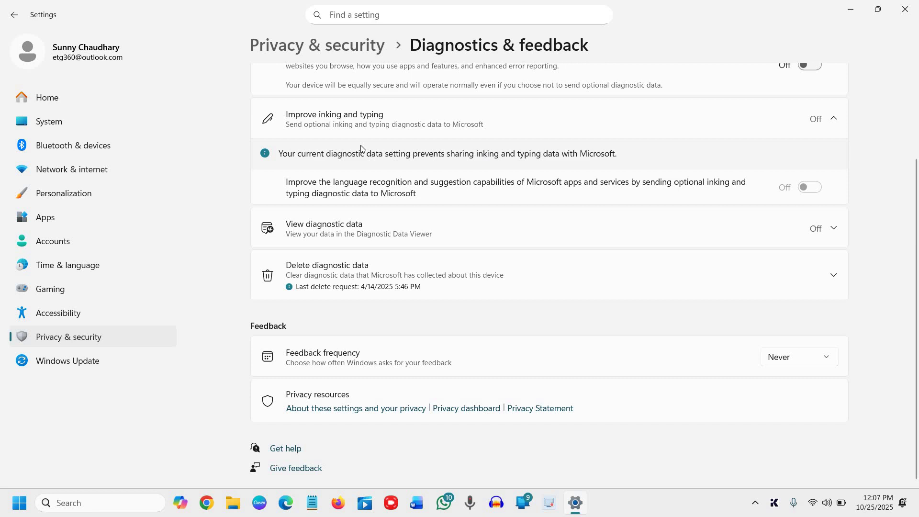
# Open System > Focus and adjust Session duration to 45 minutes
pyautogui.click(58, 127)
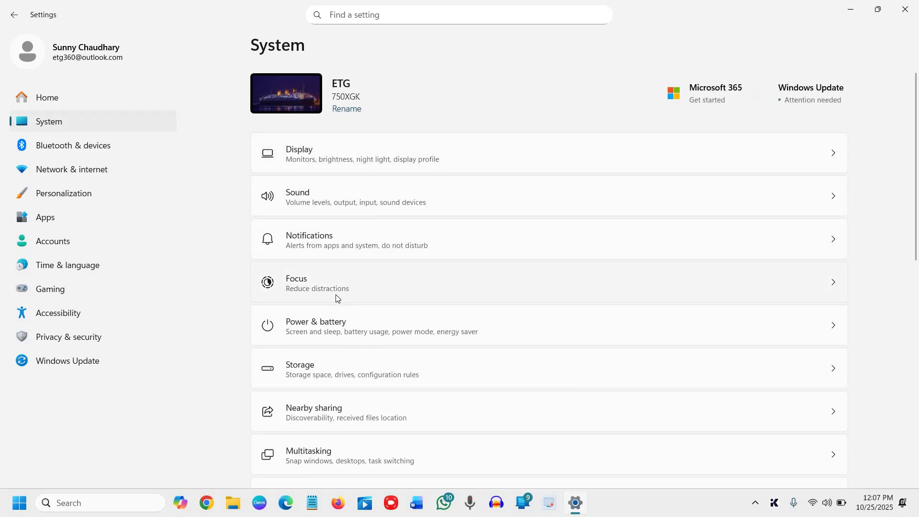
pyautogui.click(386, 291)
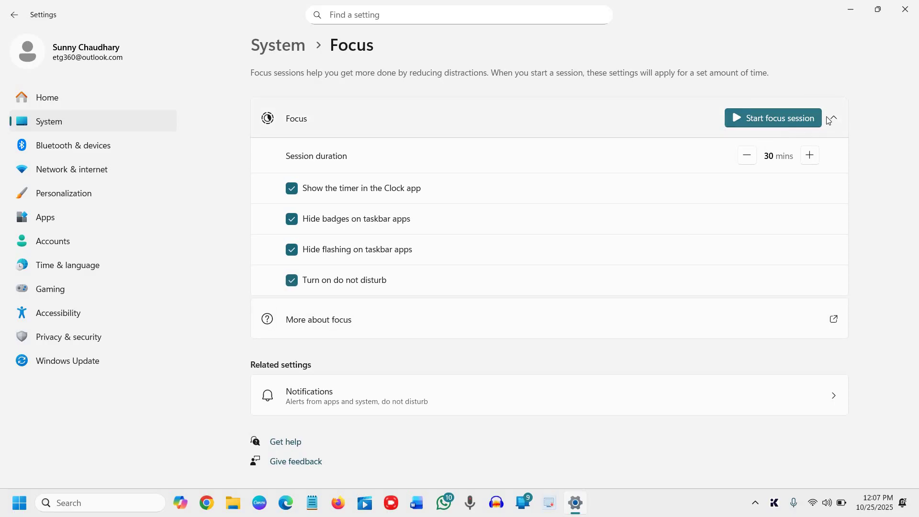
pyautogui.click(810, 157)
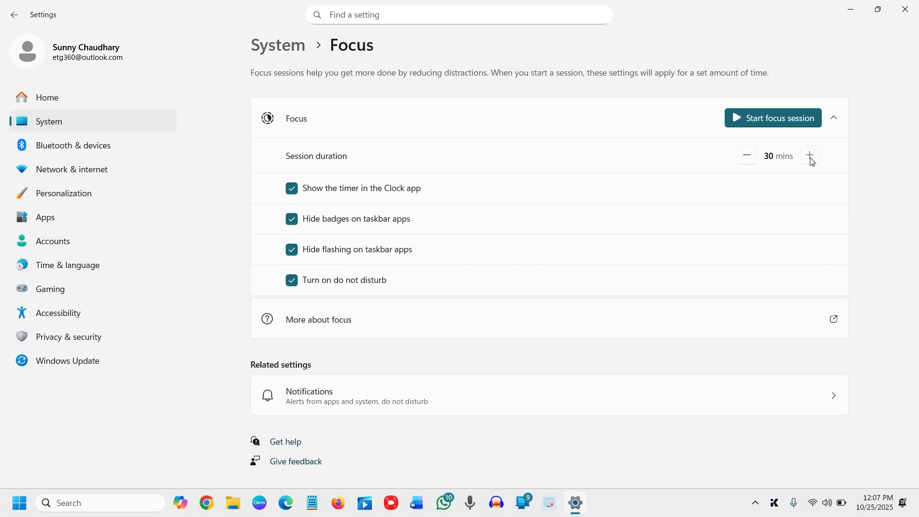
pyautogui.click(747, 162)
# Close Settings, launch Task Manager from the Win+X menu, and show Startup apps
pyautogui.click(904, 10)
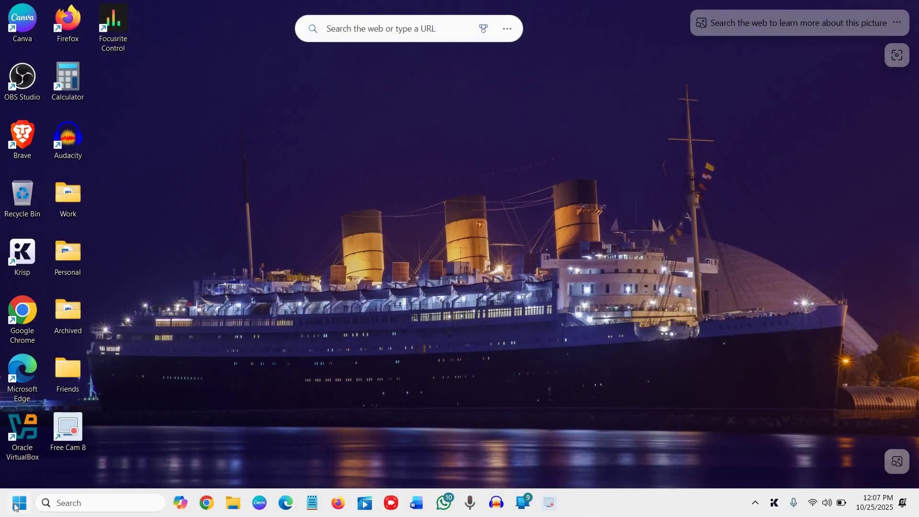
pyautogui.rightClick(17, 503)
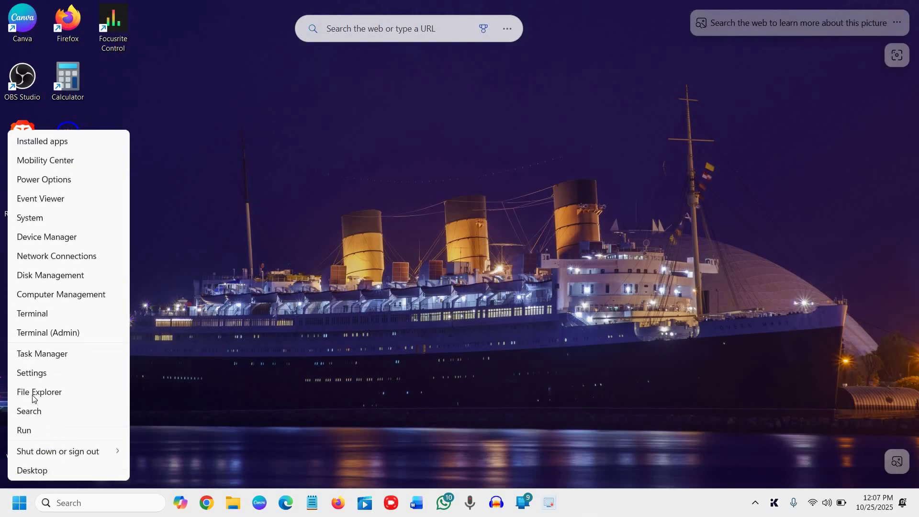
pyautogui.click(27, 355)
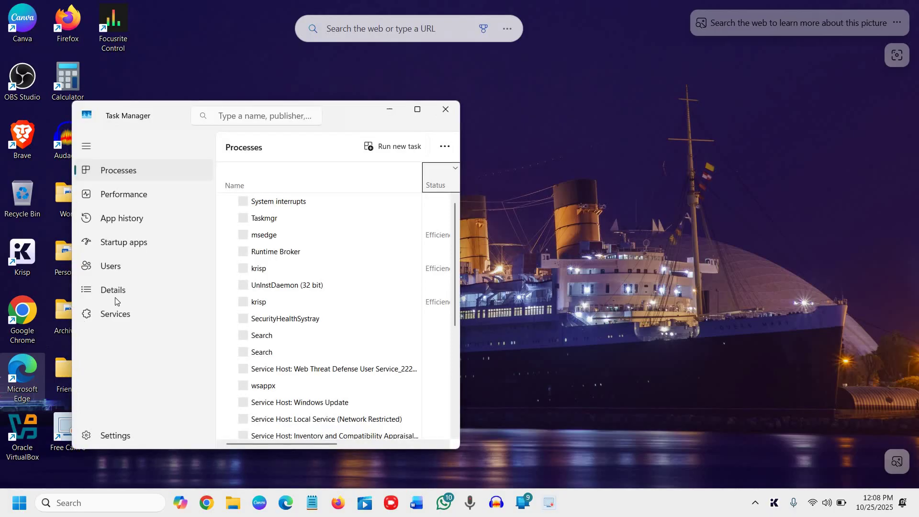
pyautogui.click(123, 244)
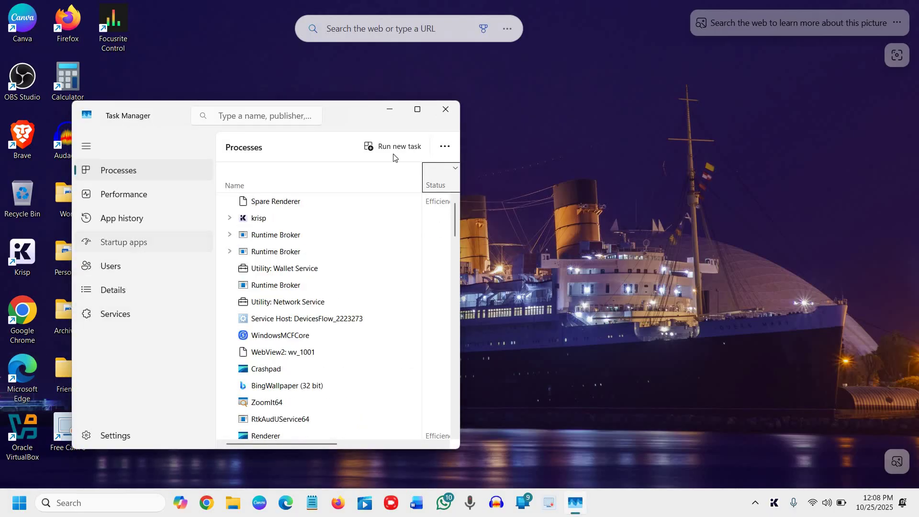
# Maximize Task Manager, inspect the PDF X Service startup entry, then close Task Manager
pyautogui.click(416, 111)
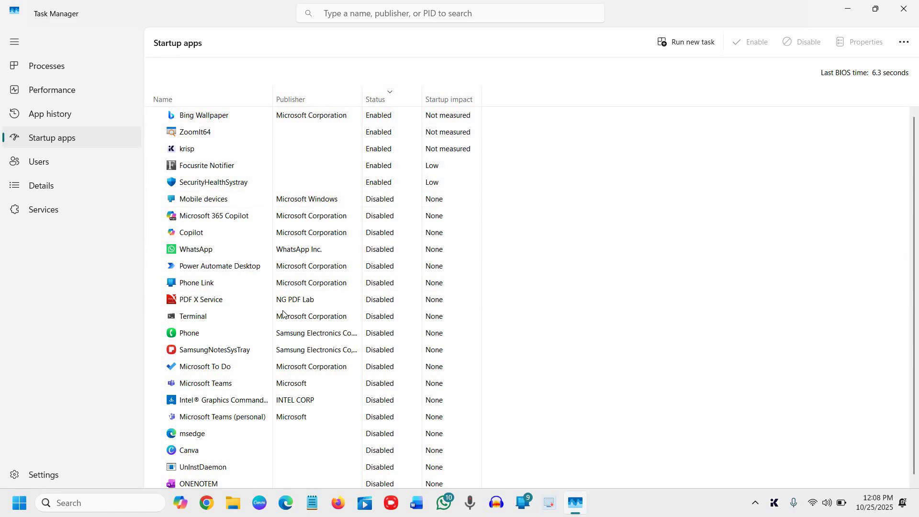
pyautogui.click(193, 304)
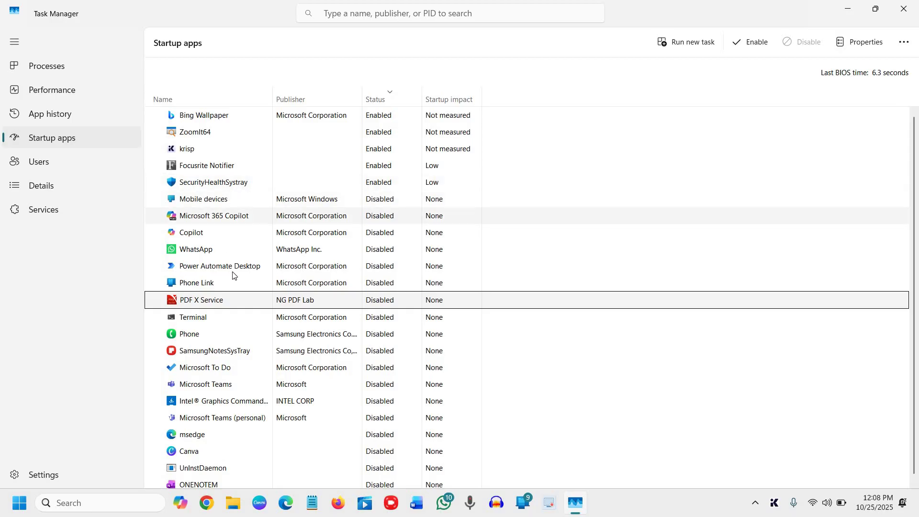
pyautogui.scroll(-1, 232, 388)
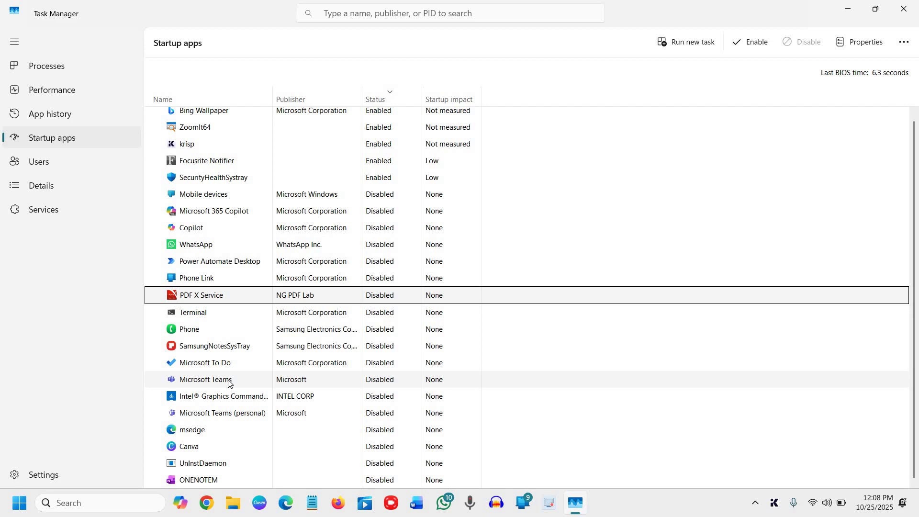
pyautogui.click(906, 10)
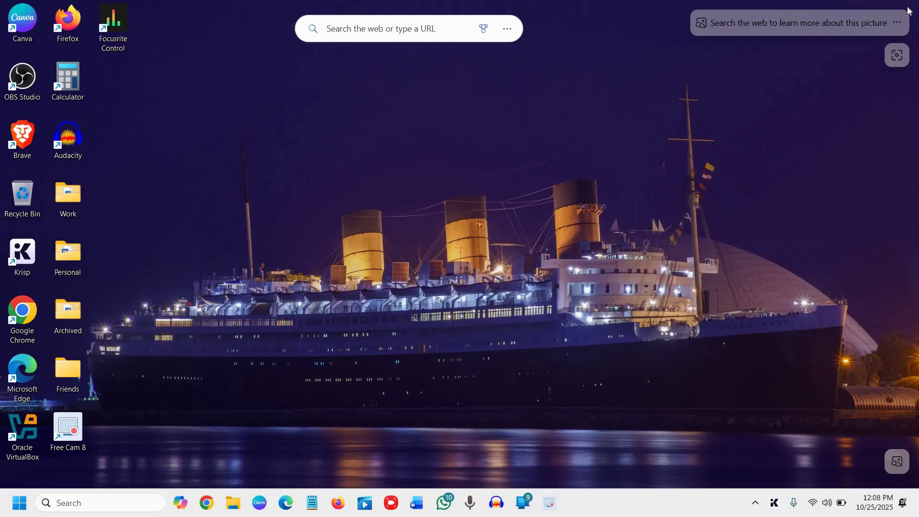